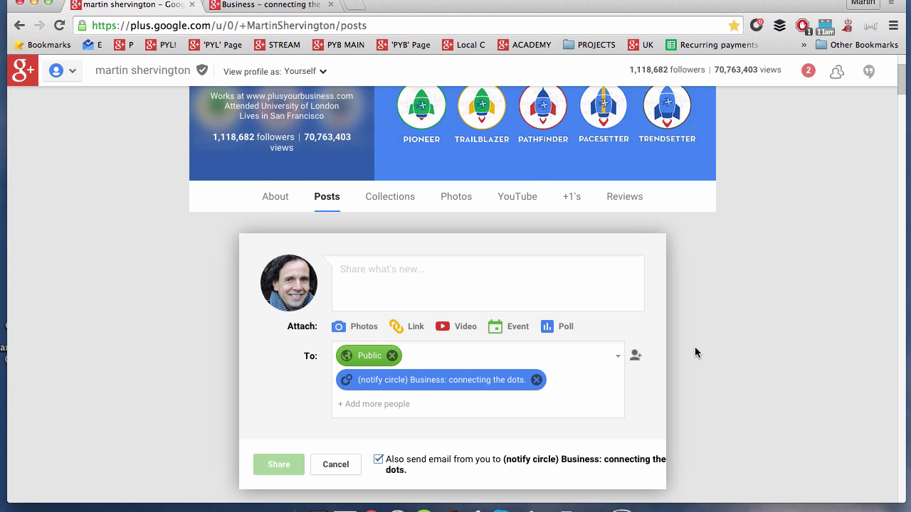
Step: In the new post, switch the circle's email copy off and back on so it stays enabled
scroll(694, 347, "down", 1)
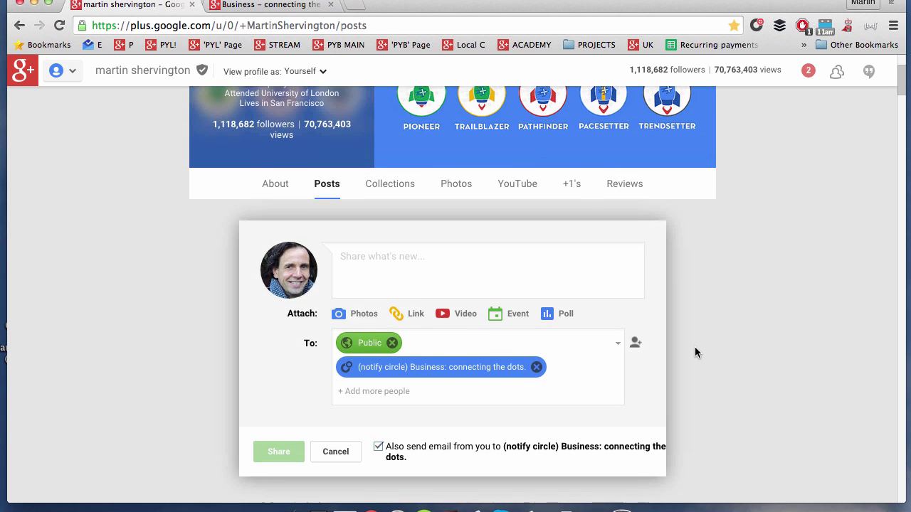
left_click(490, 277)
scroll(704, 325, "down", 1)
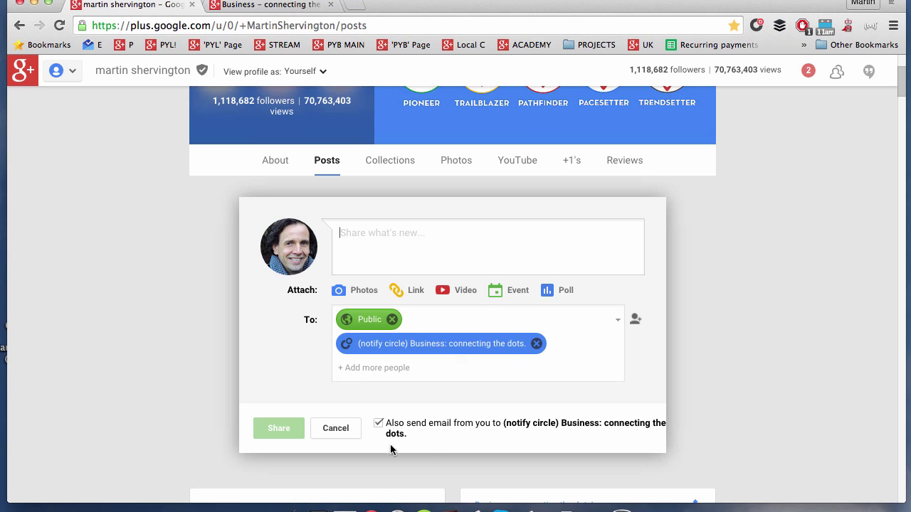
left_click(379, 424)
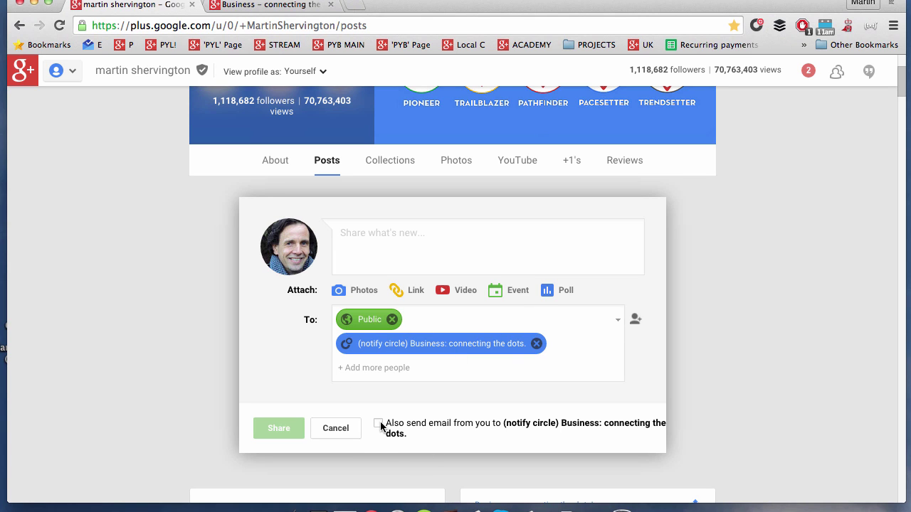
left_click(379, 424)
scroll(735, 359, "up", 1)
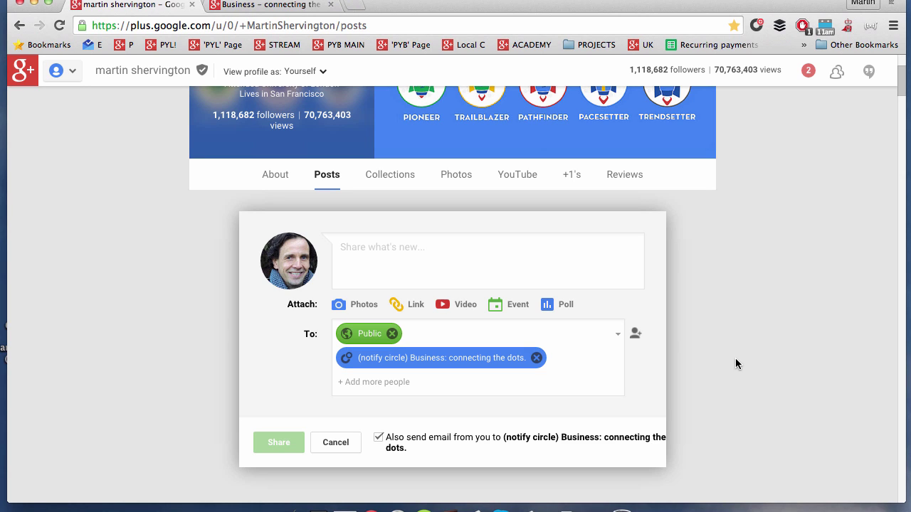
scroll(726, 331, "up", 3)
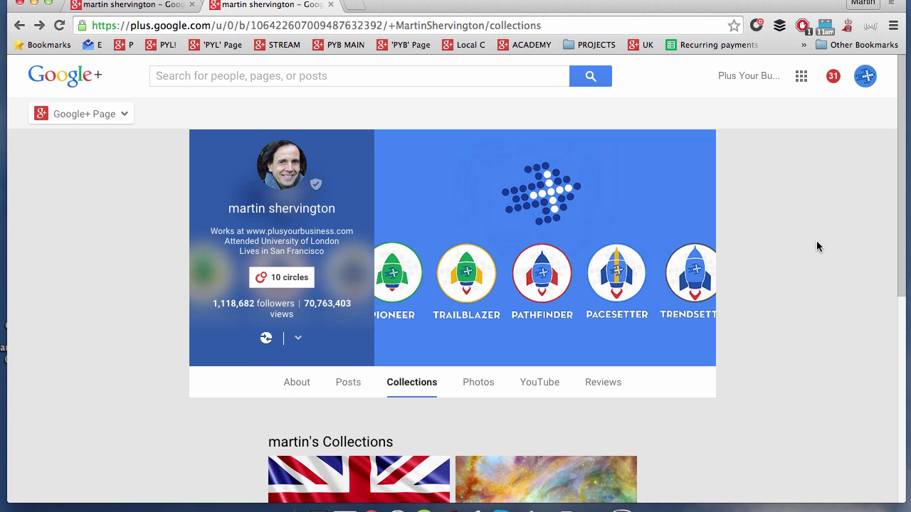
Step: Scroll the profile's collections down to the Business - connecting the dots! card
scroll(817, 241, "down", 2)
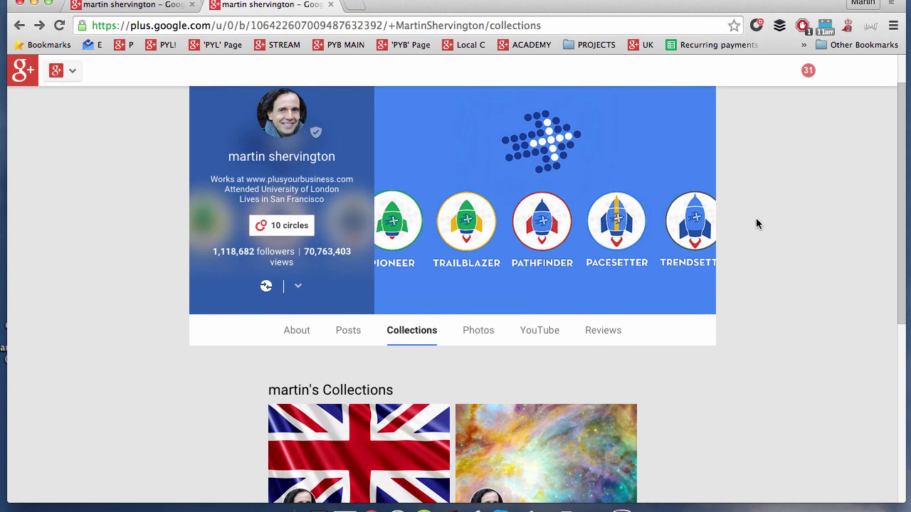
scroll(756, 224, "down", 5)
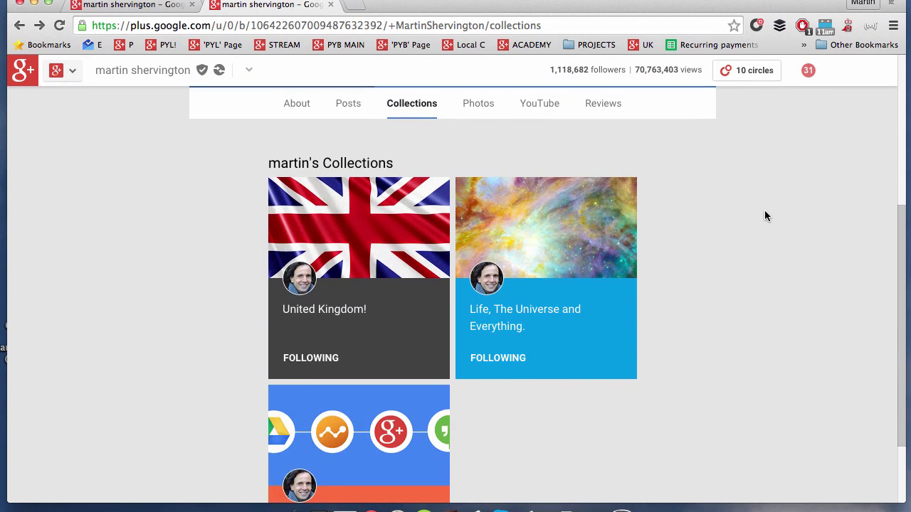
scroll(765, 217, "down", 2)
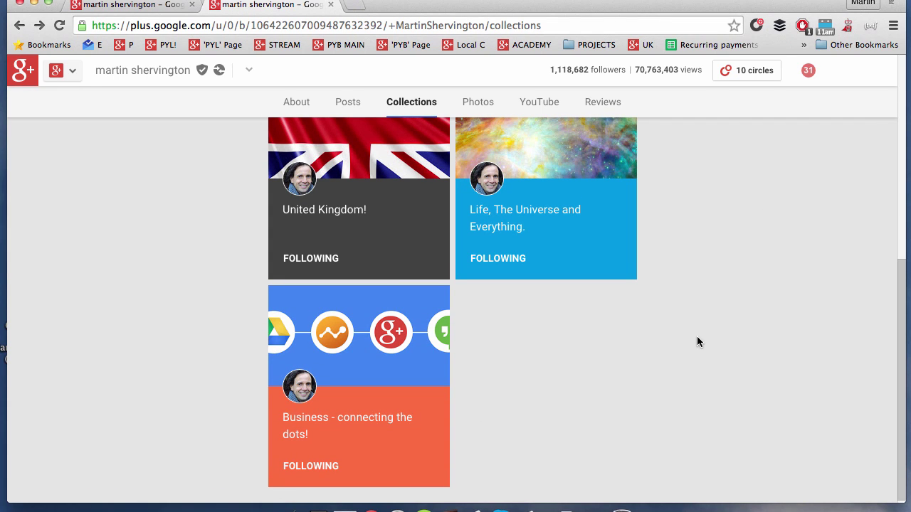
Step: Open Business - connecting the dots! and switch its notifications off, then back on
left_click(380, 418)
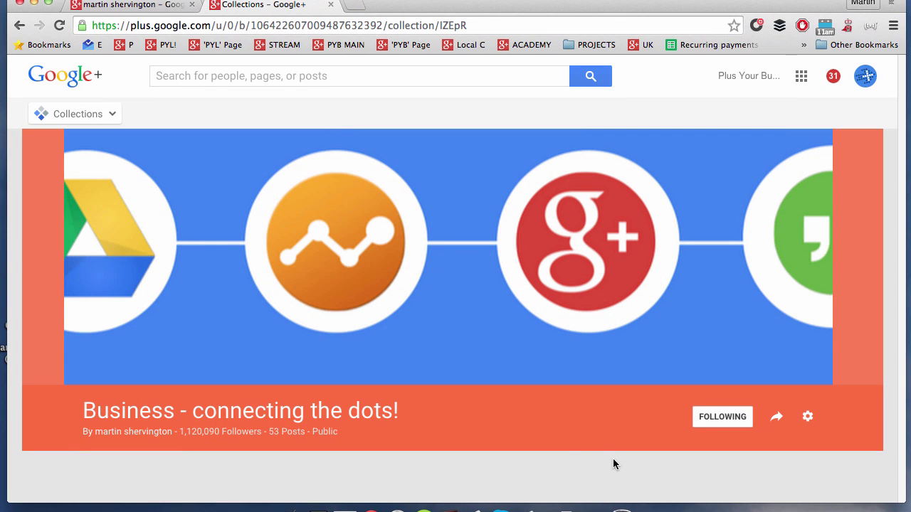
left_click(810, 418)
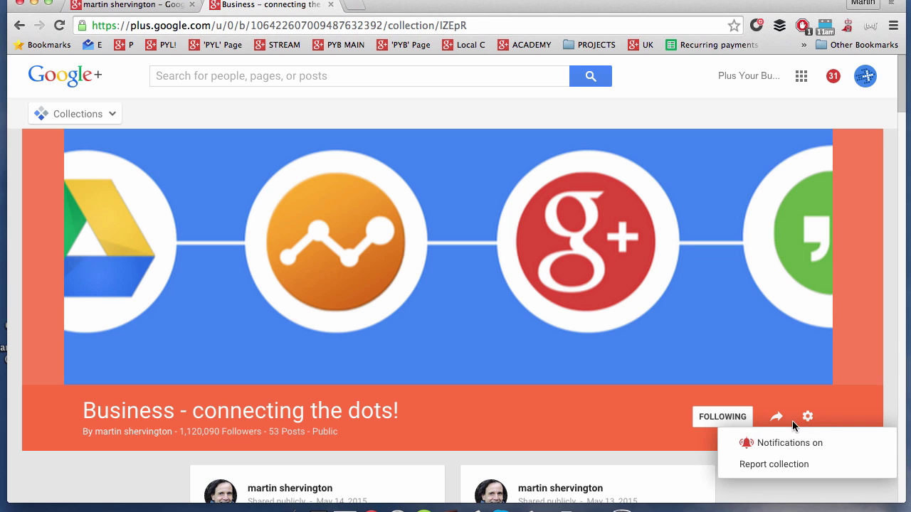
left_click(752, 445)
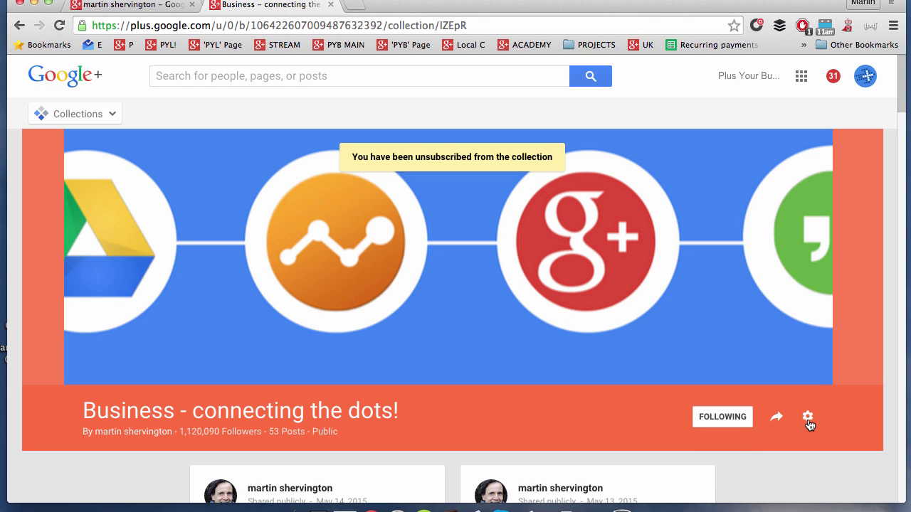
left_click(809, 420)
left_click(751, 447)
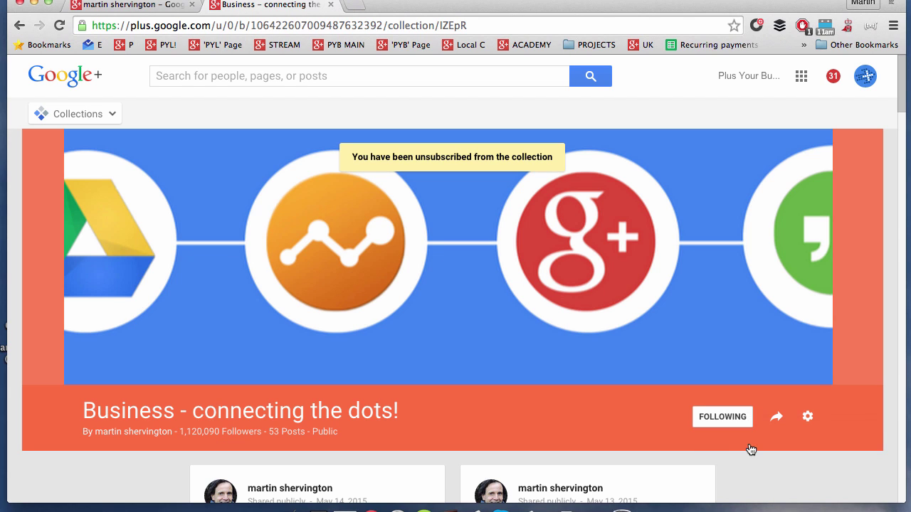
left_click(808, 416)
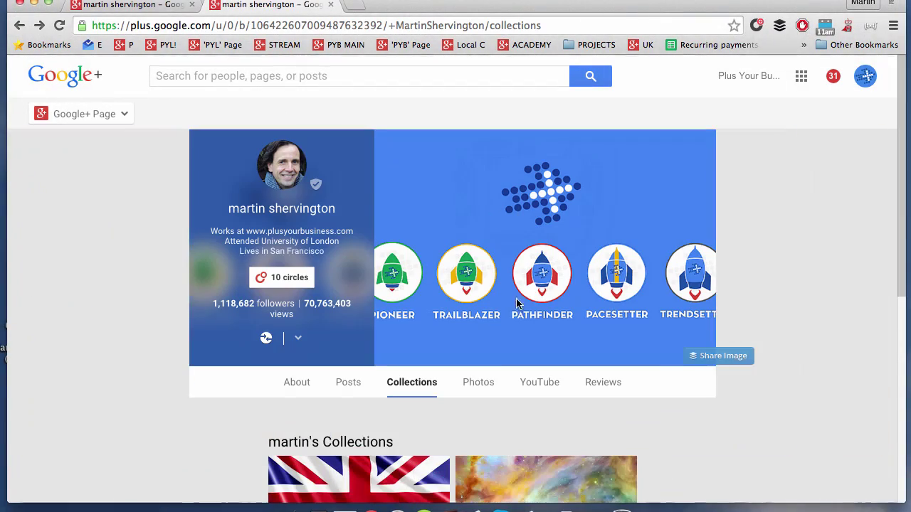
Step: Open the Life, The Universe and Everything. collection and turn its notifications on
scroll(854, 287, "down", 5)
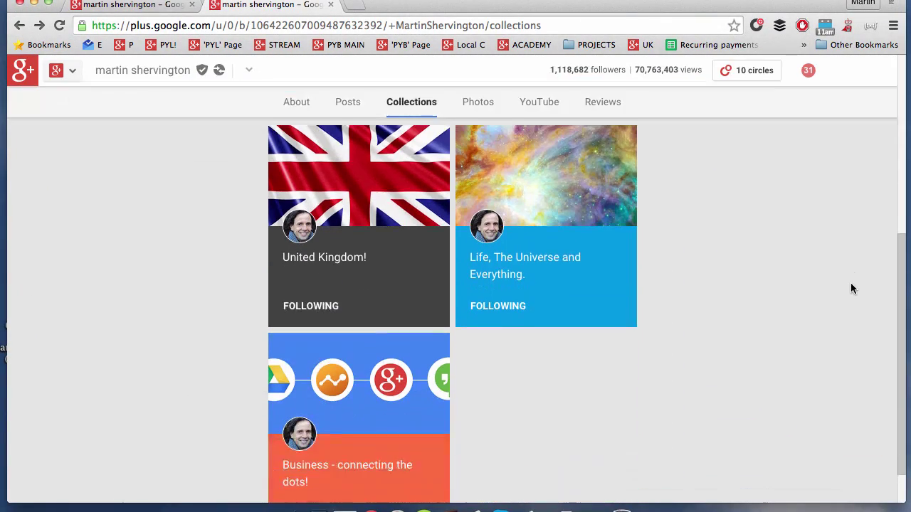
left_click(499, 259)
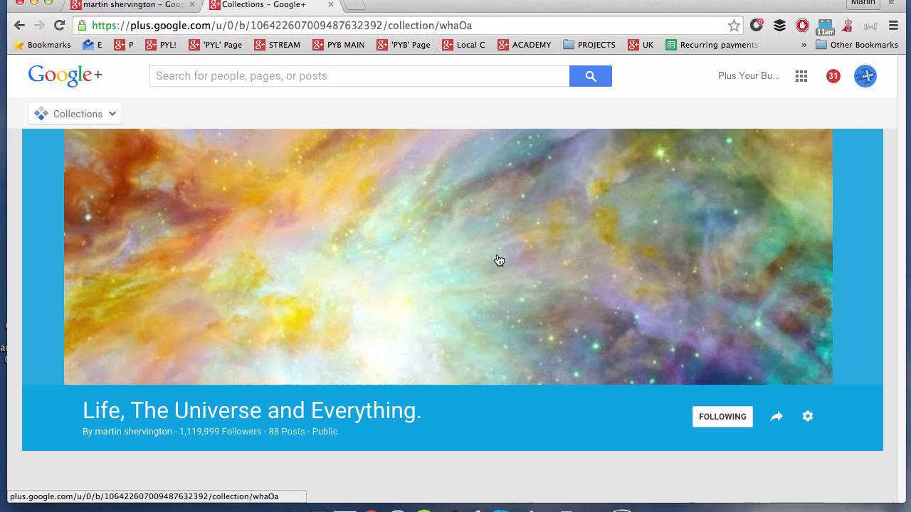
left_click(808, 418)
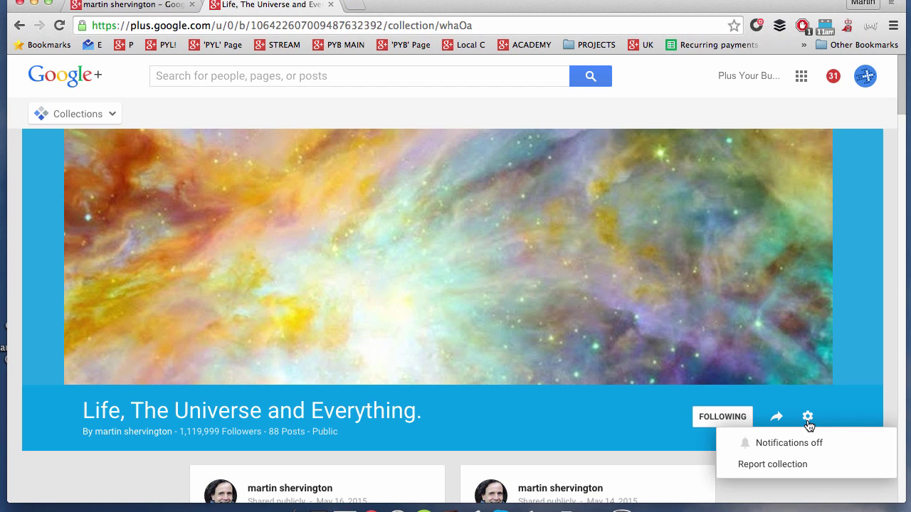
left_click(754, 442)
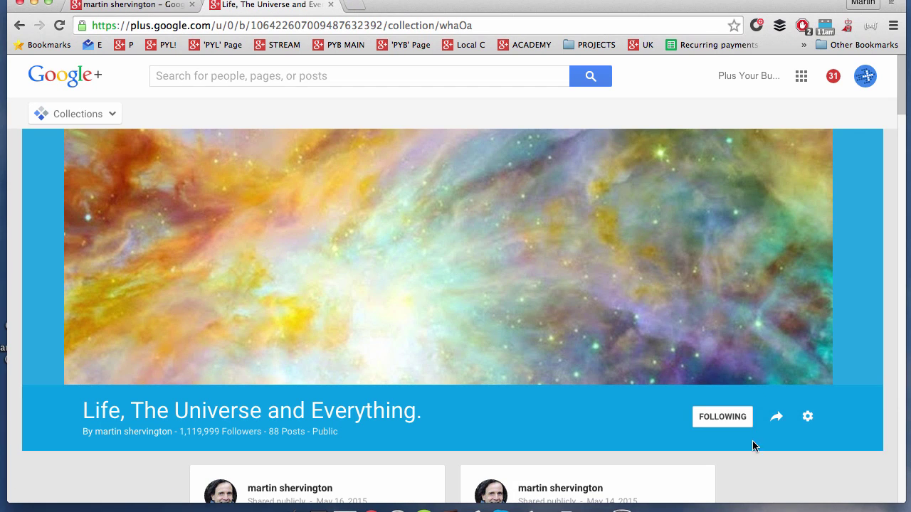
left_click(808, 418)
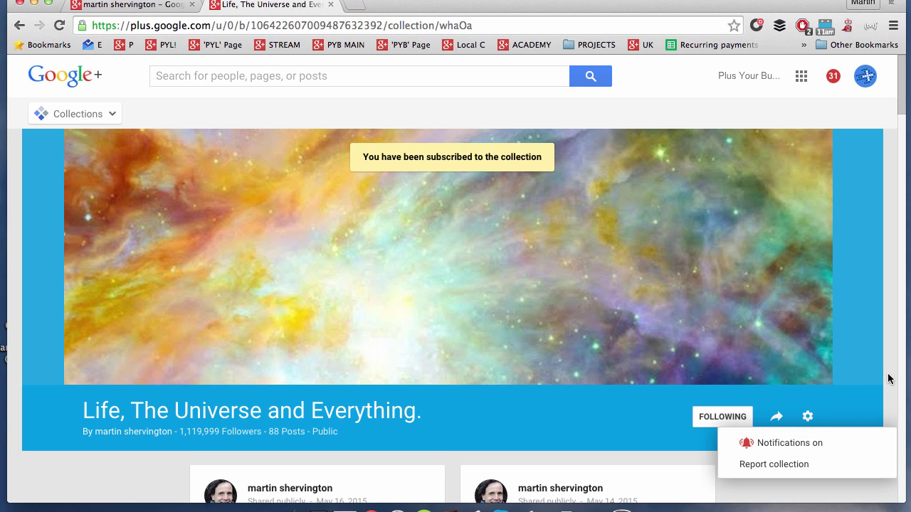
Step: Select the page address and recheck this collection's notification setting
triple_click(495, 25)
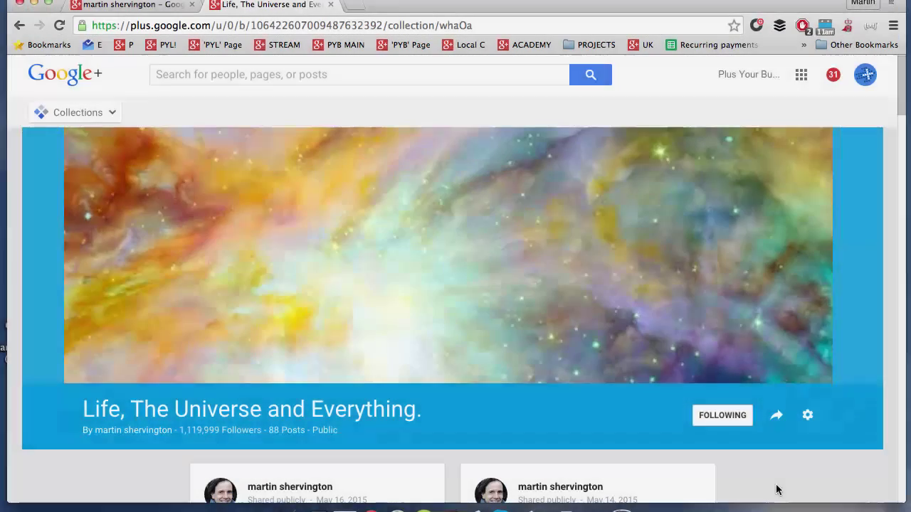
scroll(460, 453, "down", 1)
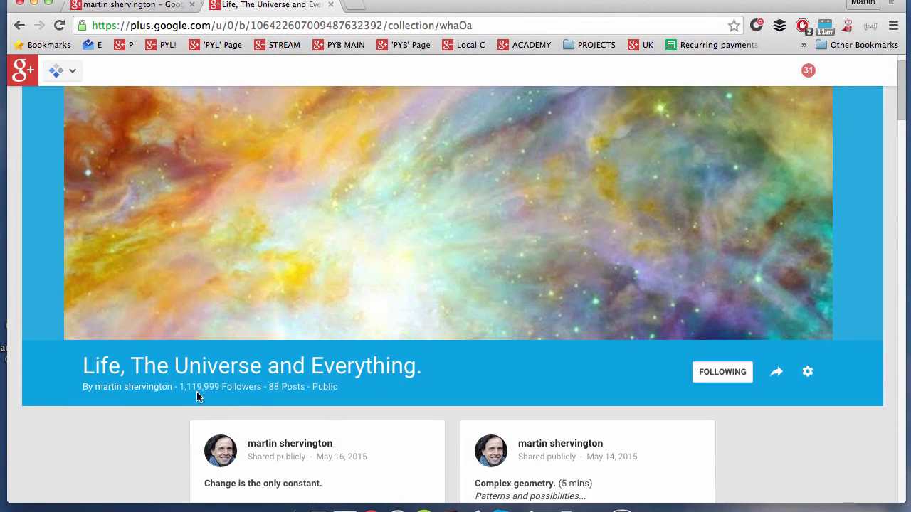
scroll(605, 423, "up", 1)
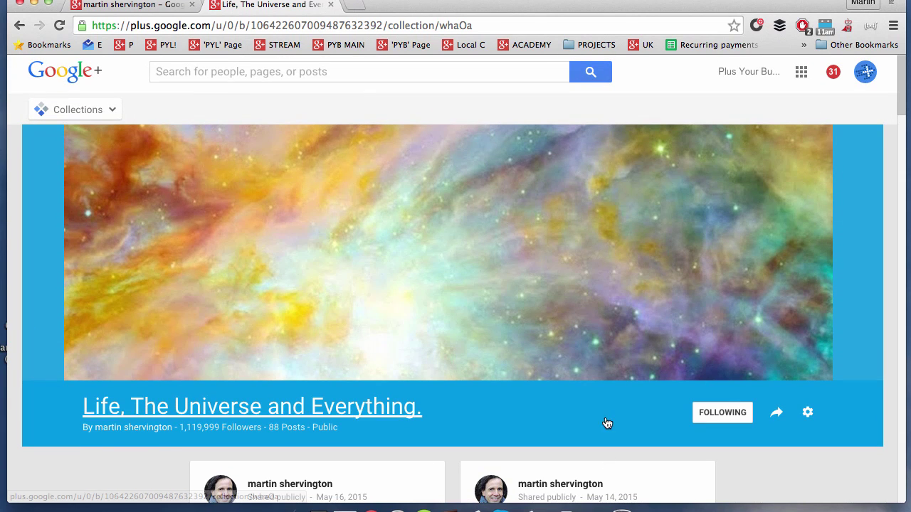
left_click(805, 415)
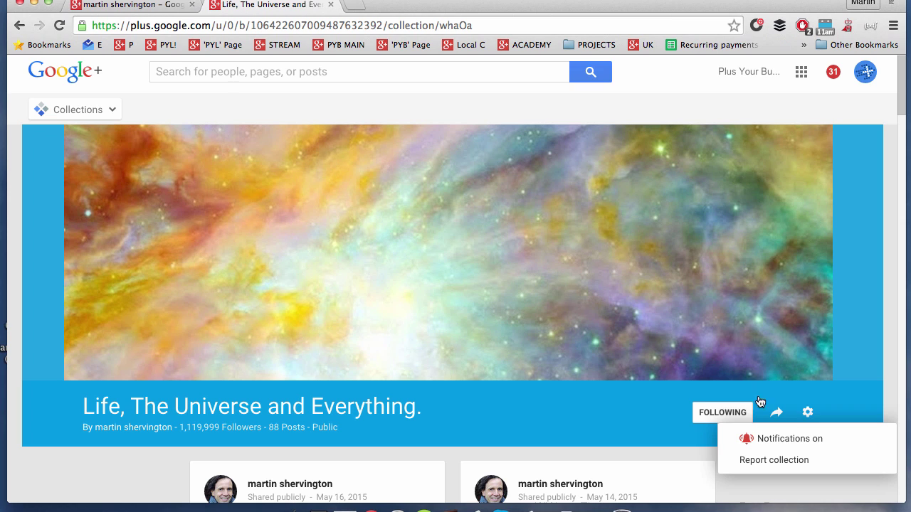
Step: Back on the profile's posts, comment 'Life!' under the Please let me know! post
left_click(148, 6)
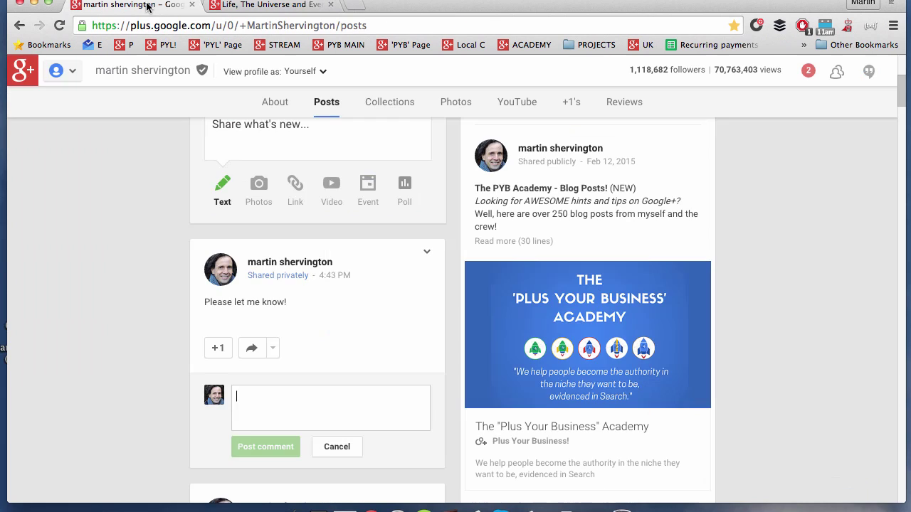
scroll(400, 337, "down", 1)
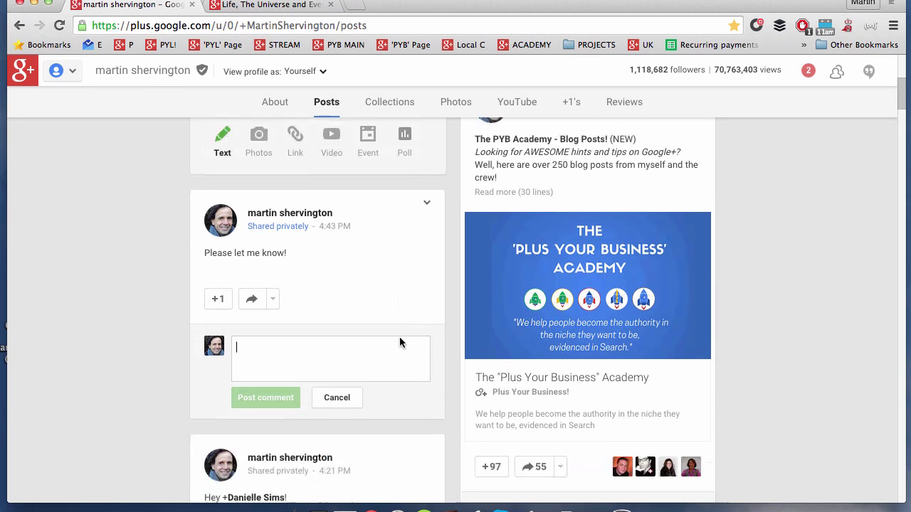
scroll(424, 297, "down", 2)
scroll(421, 287, "down", 2)
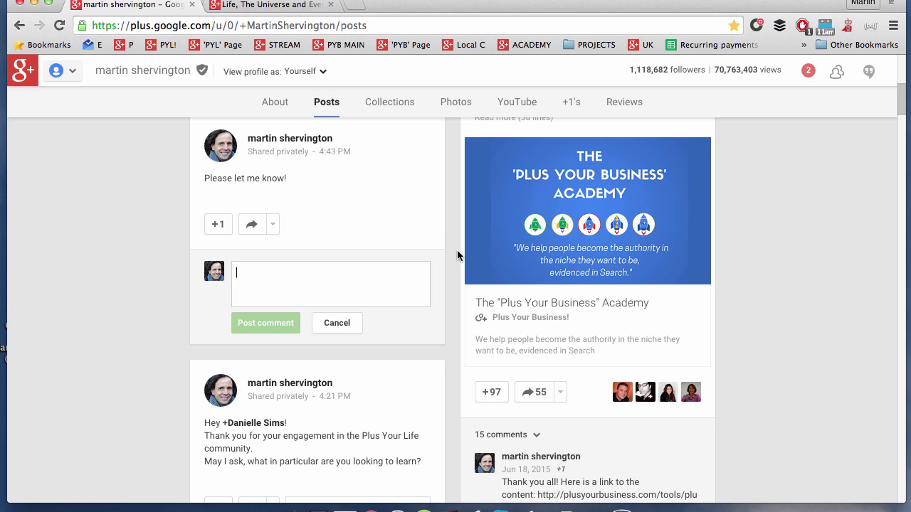
scroll(457, 250, "down", 1)
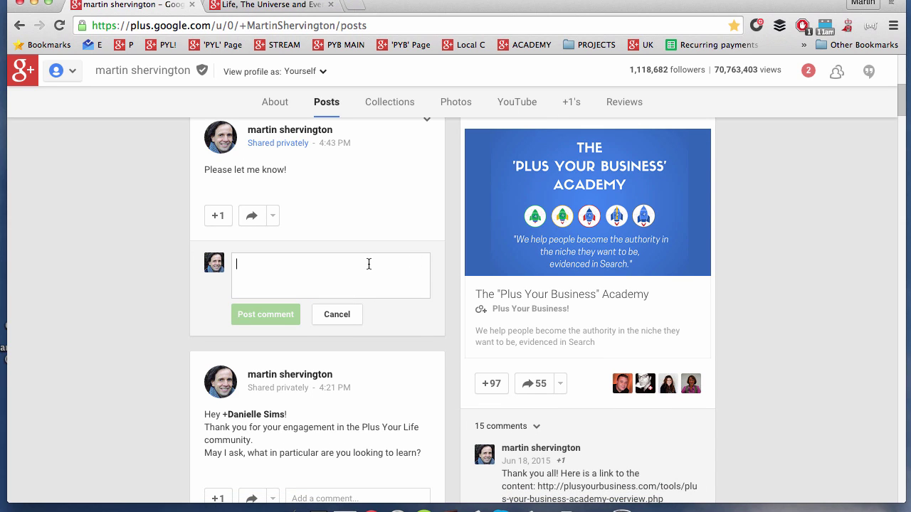
type("Life")
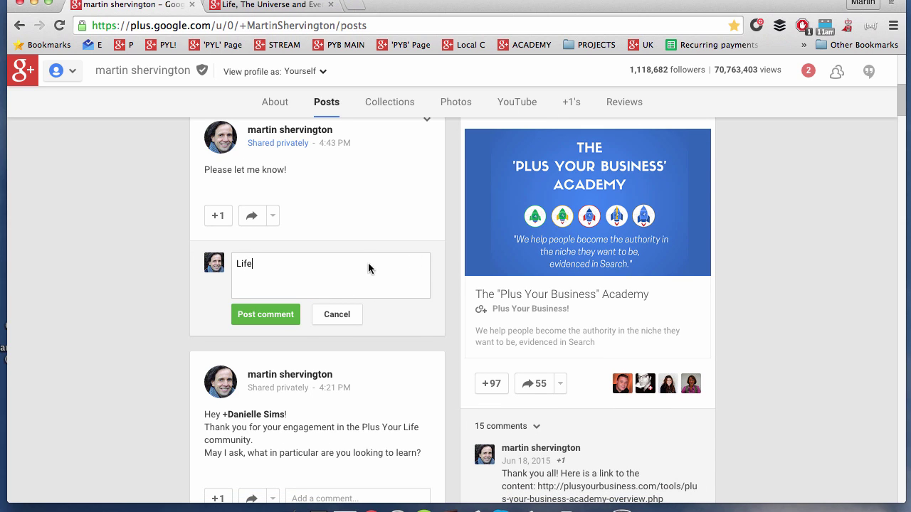
type("!")
left_click(265, 315)
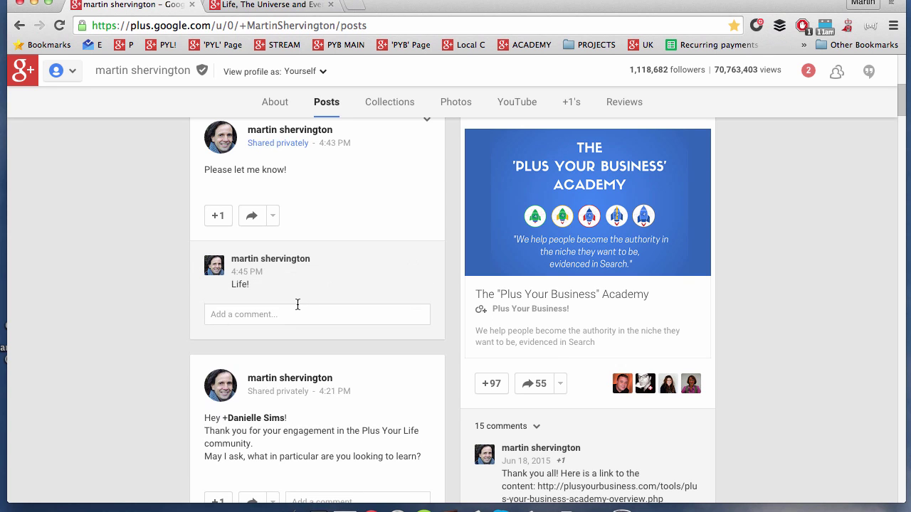
Step: Add the comments 'Business!' and 'Life and Business!' under the same post
left_click(286, 313)
type("Business!")
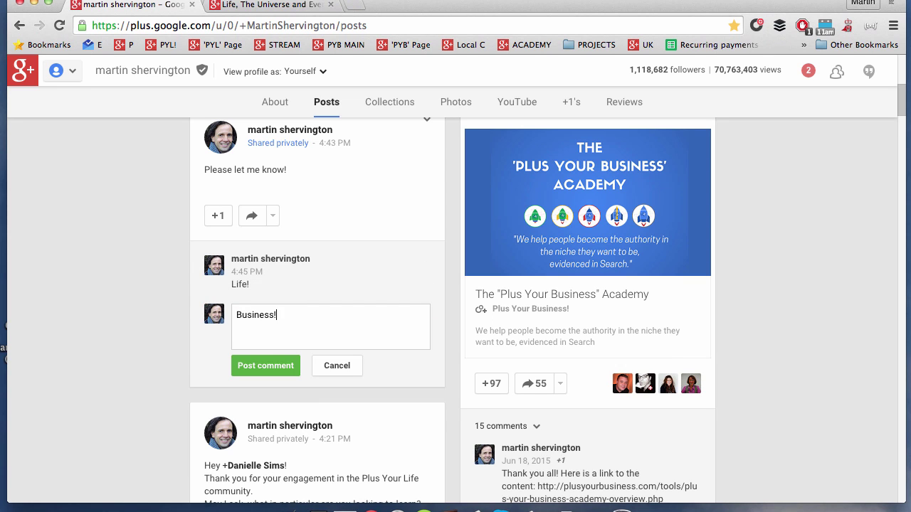
left_click(257, 360)
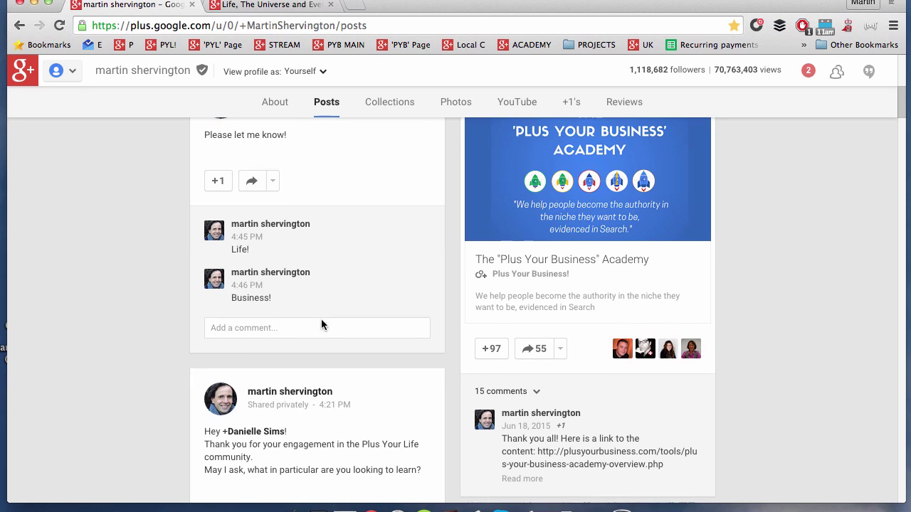
left_click(288, 325)
type("Life and")
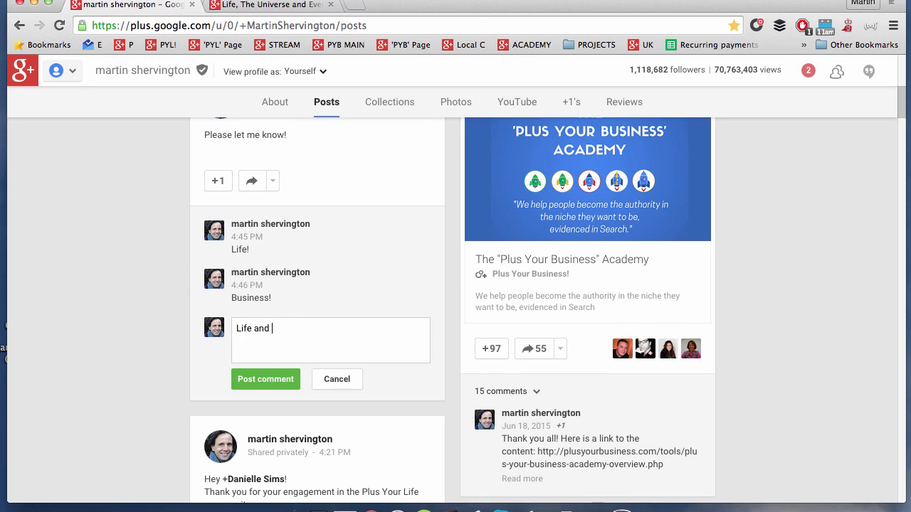
type(" Business!")
left_click(256, 377)
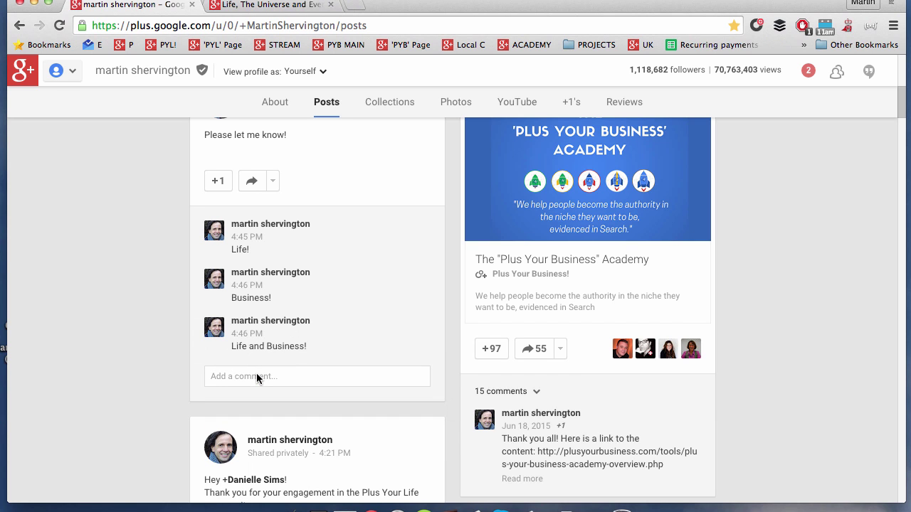
Step: Recheck the collection's notifications, then return to the top of the profile's posts page
left_click(281, 6)
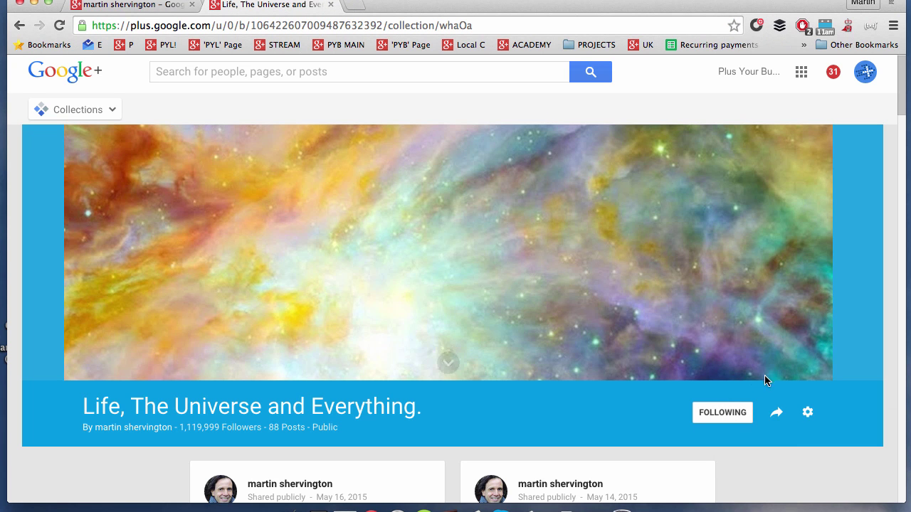
left_click(809, 415)
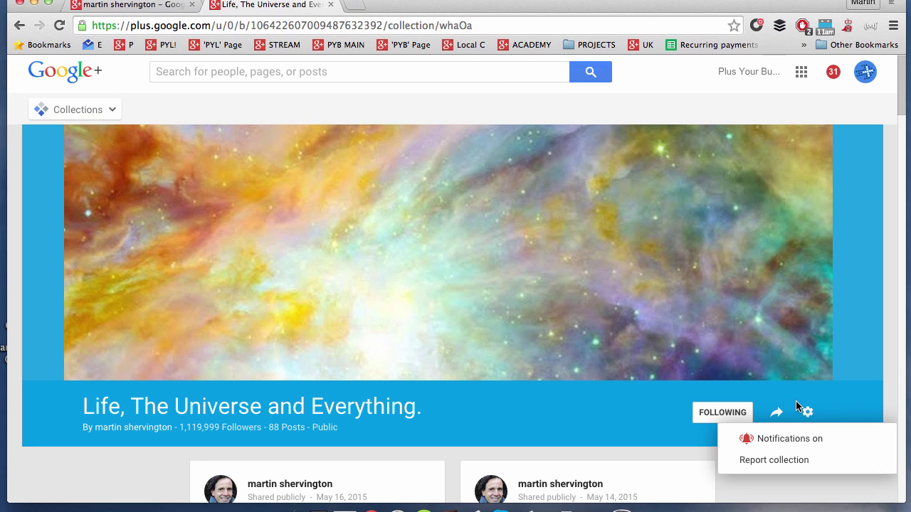
left_click(145, 12)
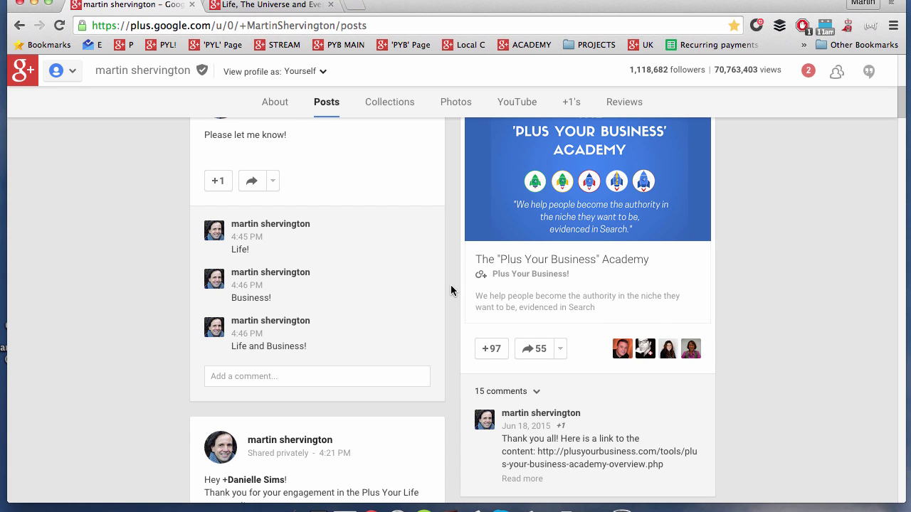
scroll(450, 287, "up", 1)
scroll(451, 286, "up", 1)
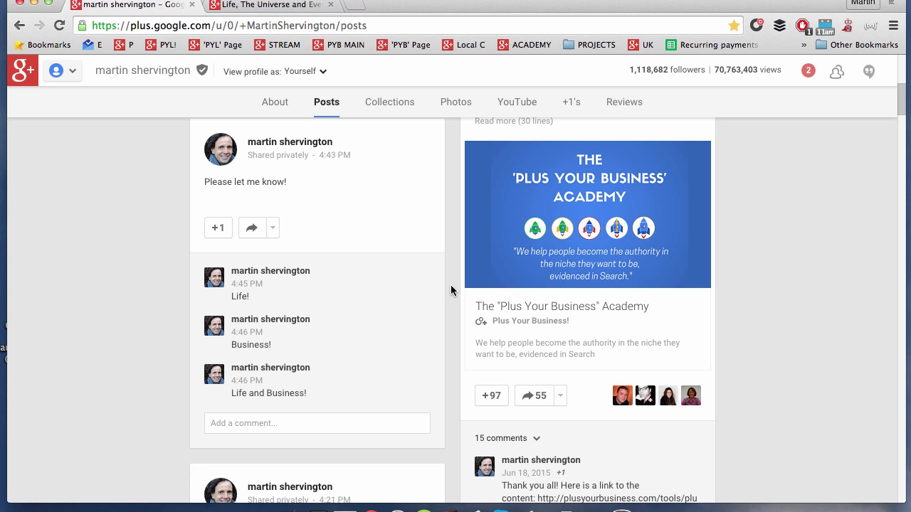
scroll(450, 287, "up", 10)
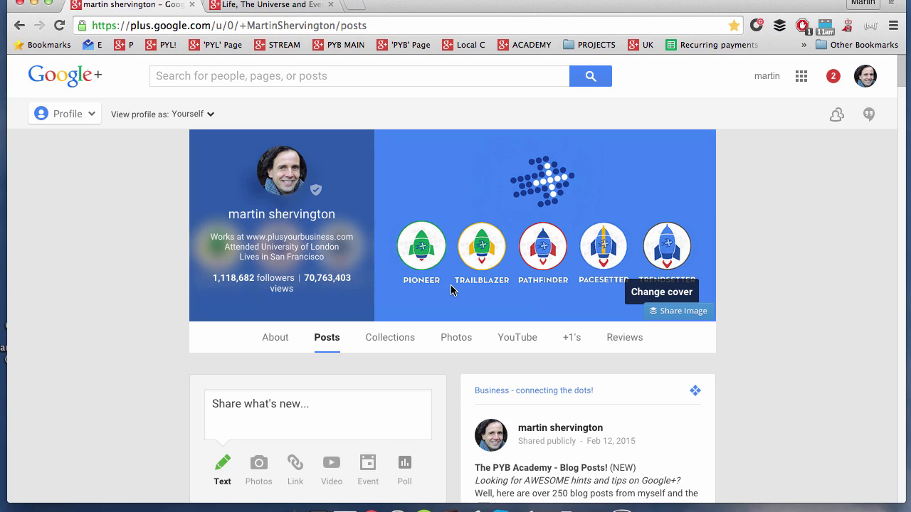